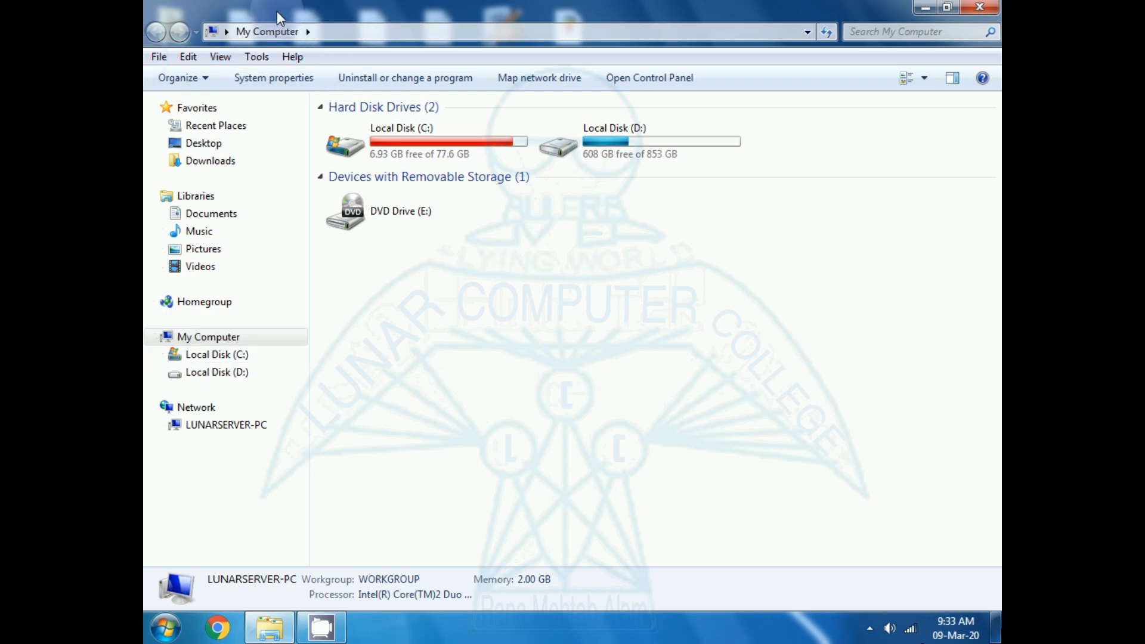
{"action": "left_click", "coordinate": [979, 7]}
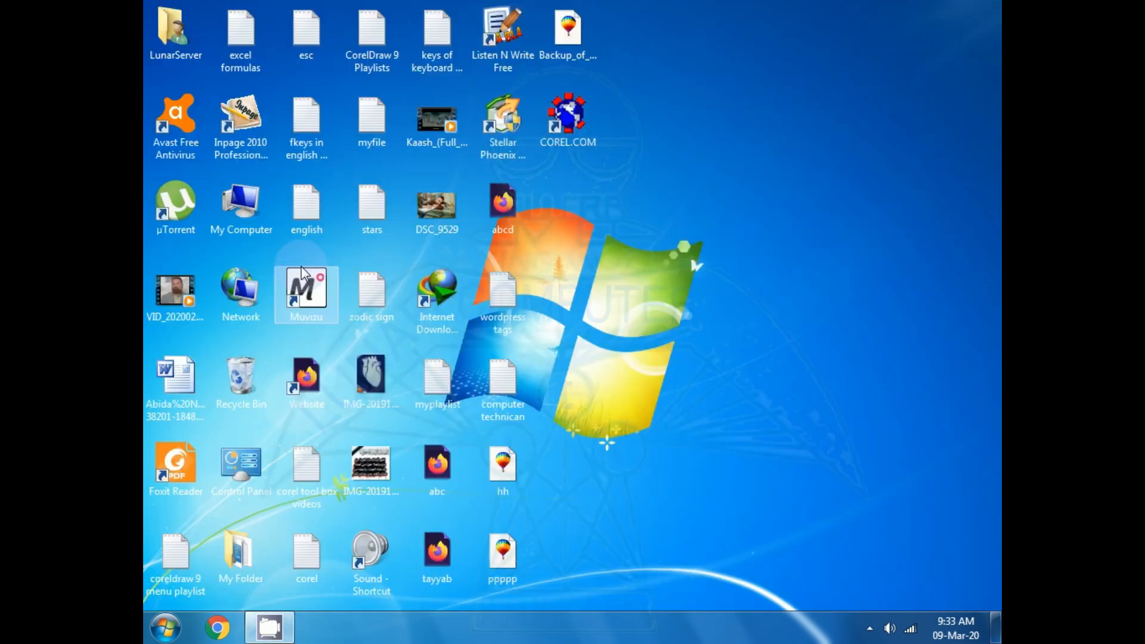
{"action": "double_click", "coordinate": [244, 216]}
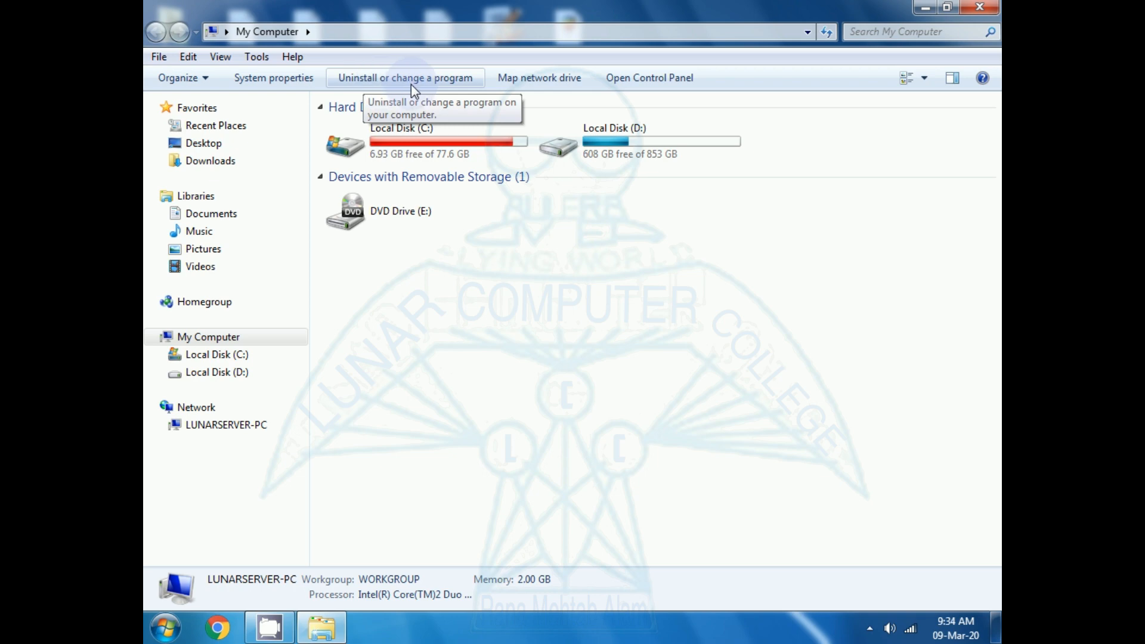
{"action": "left_click", "coordinate": [974, 10]}
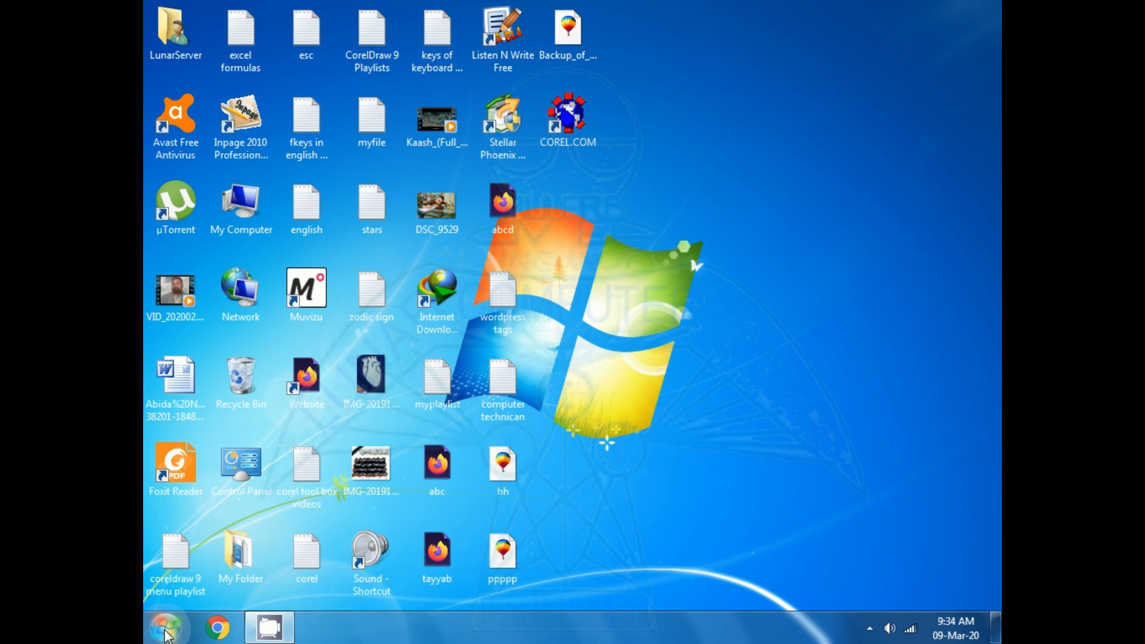
- Search the computer for "un" and open the Uninstall a program page
{"action": "left_click", "coordinate": [167, 633]}
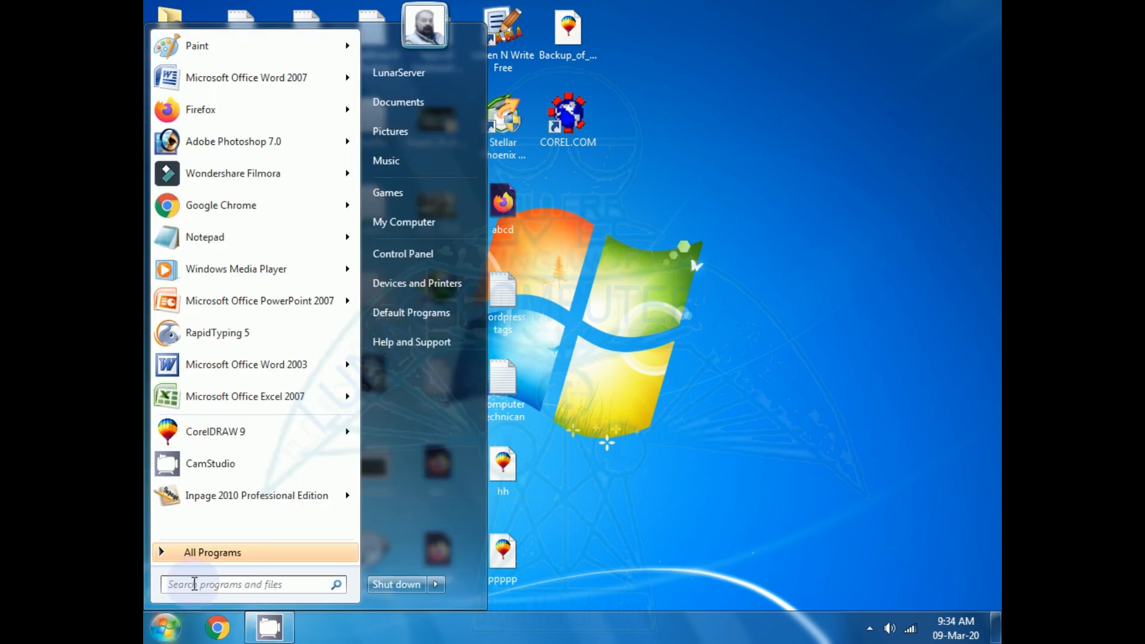
{"action": "left_click", "coordinate": [194, 584]}
{"action": "type", "text": "un"}
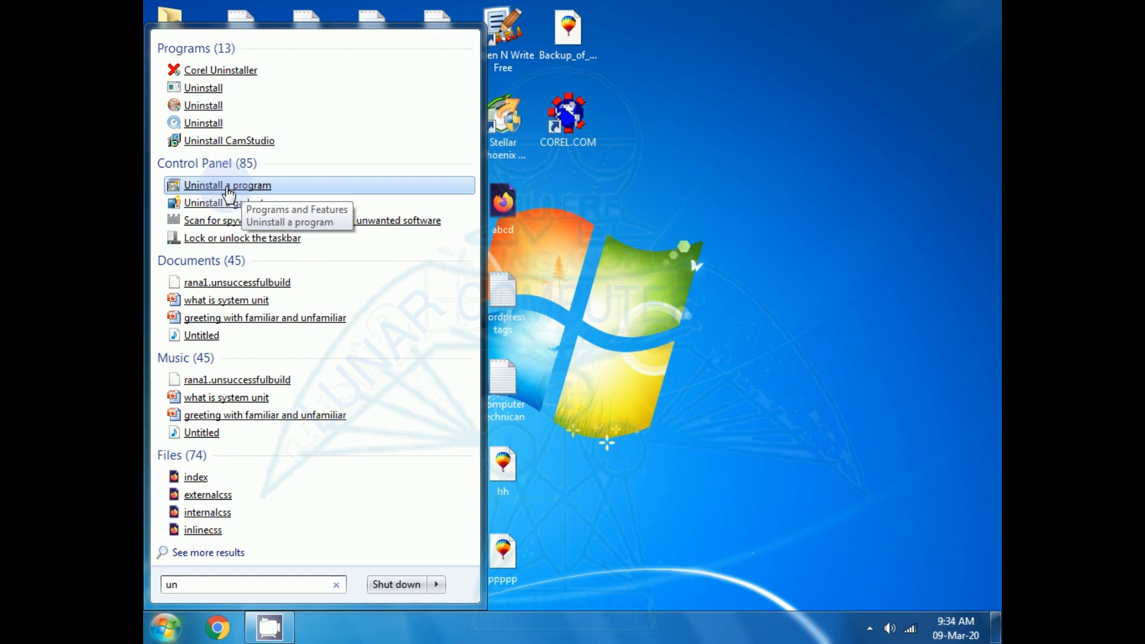
{"action": "left_click", "coordinate": [228, 186]}
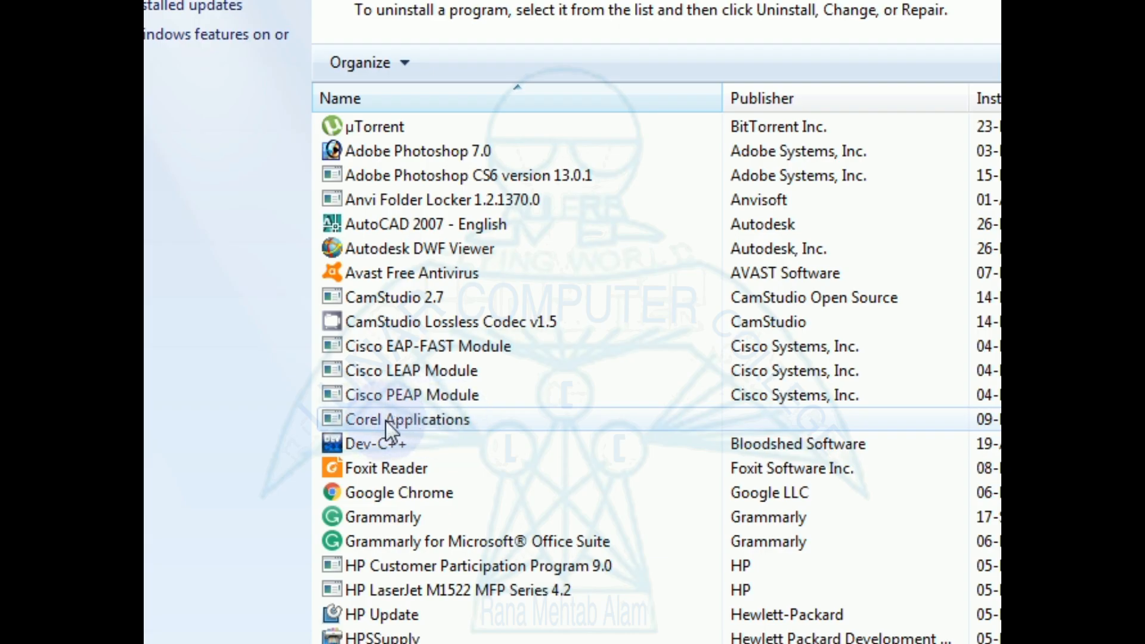
- Launch the uninstaller for Corel Applications from the list of installed programs
{"action": "left_click", "coordinate": [411, 420]}
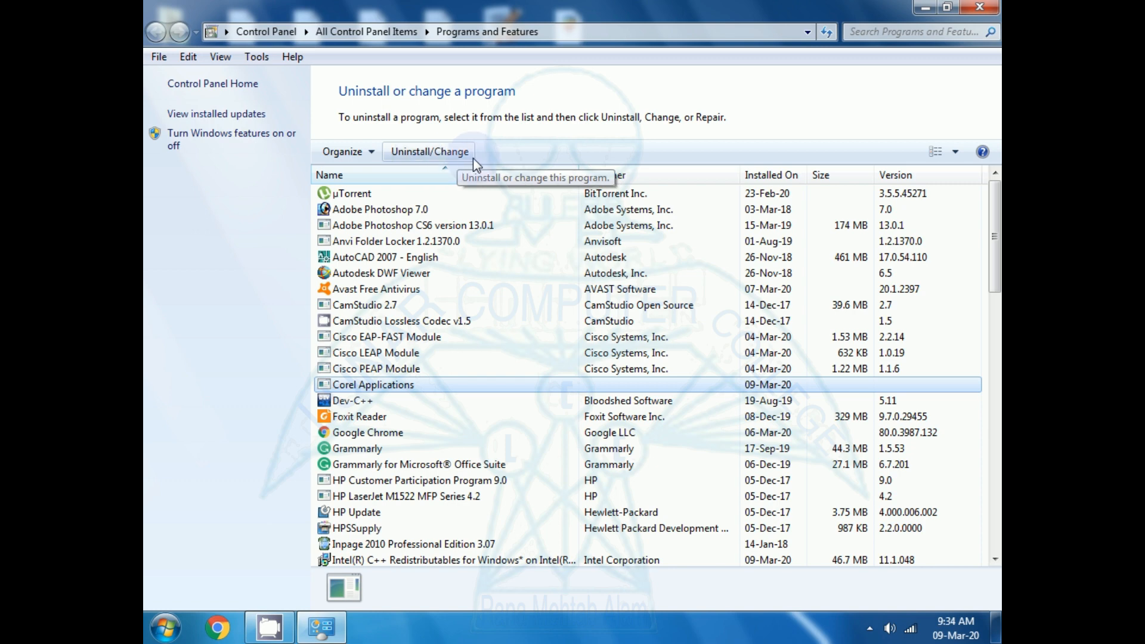
{"action": "right_click", "coordinate": [377, 391]}
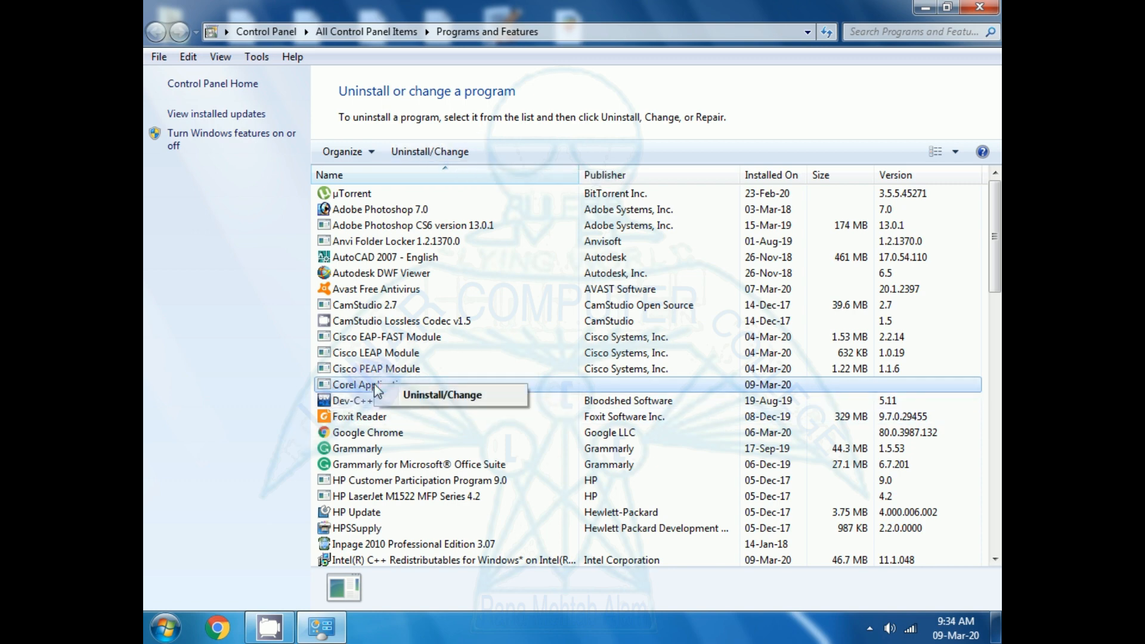
{"action": "left_click", "coordinate": [426, 395]}
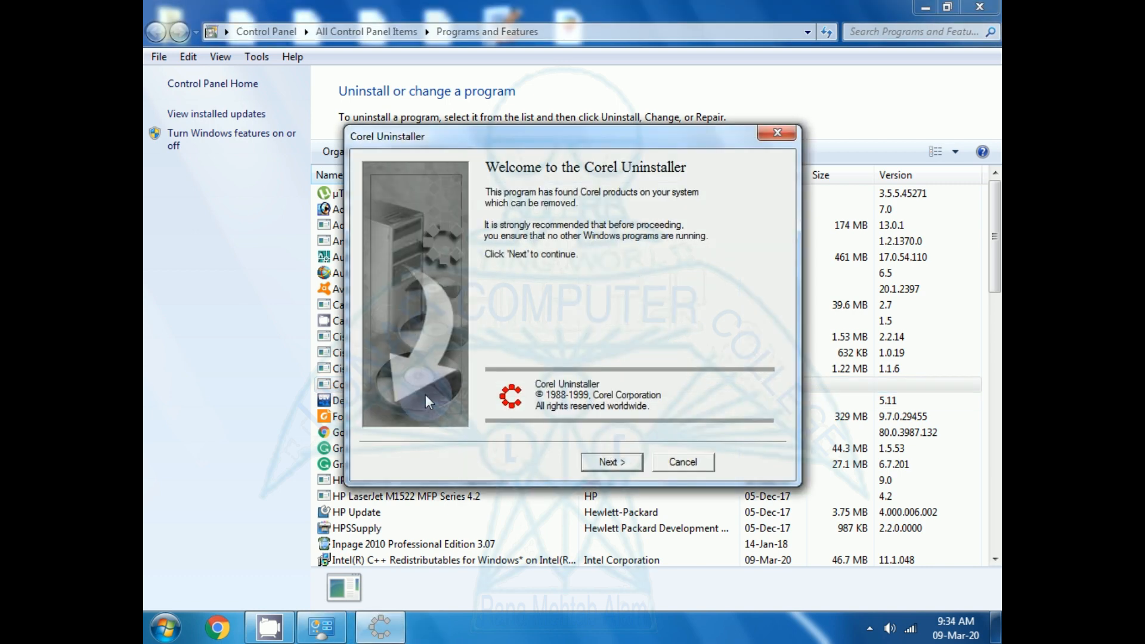
- Remove the CorelDRAW 9 product with the Corel Uninstaller and finish the wizard
{"action": "left_click", "coordinate": [607, 465]}
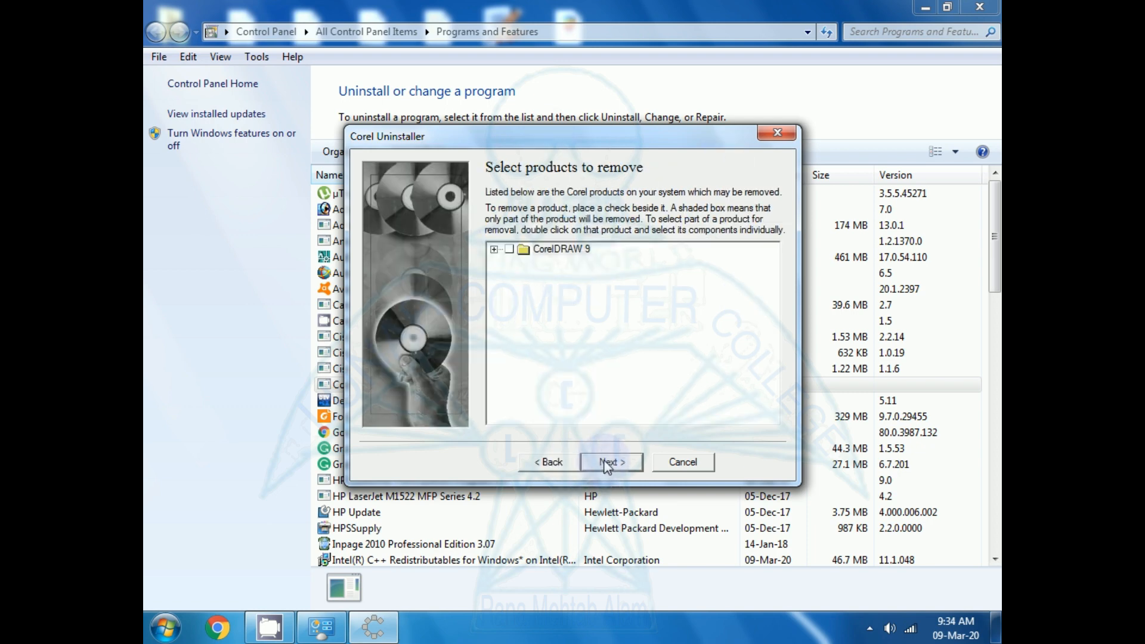
{"action": "left_click", "coordinate": [510, 251]}
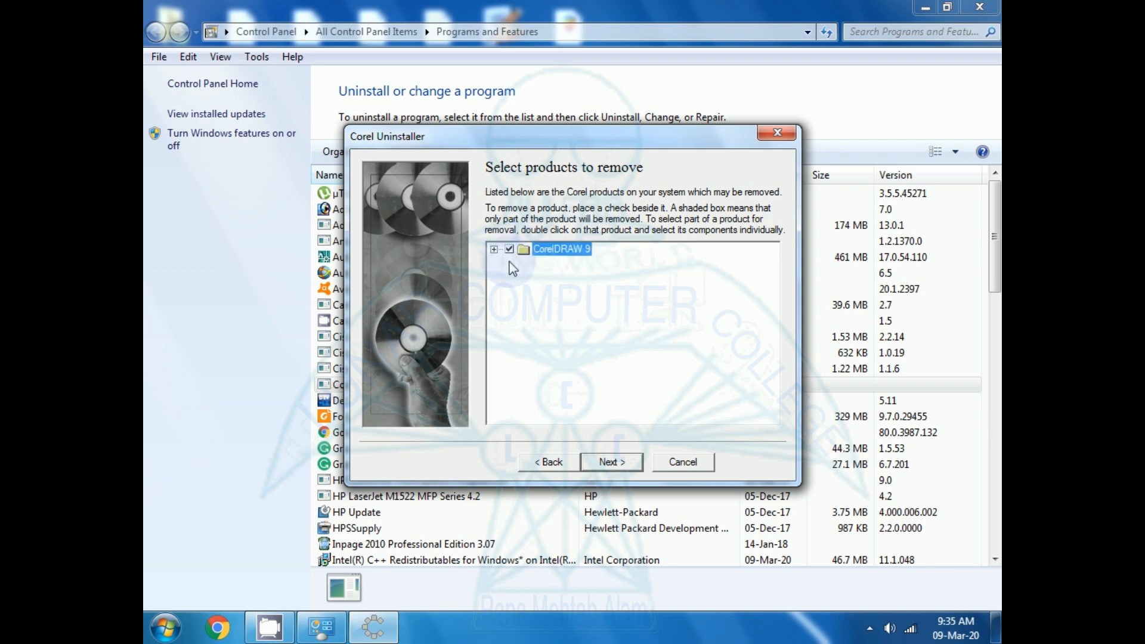
{"action": "left_click", "coordinate": [607, 463]}
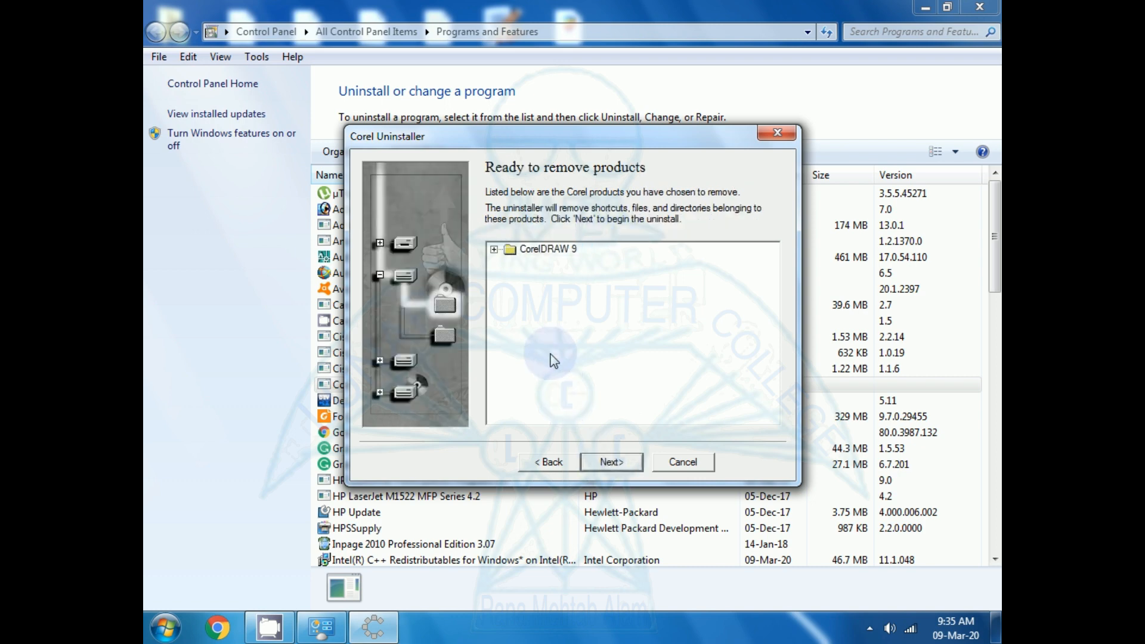
{"action": "left_click", "coordinate": [606, 464]}
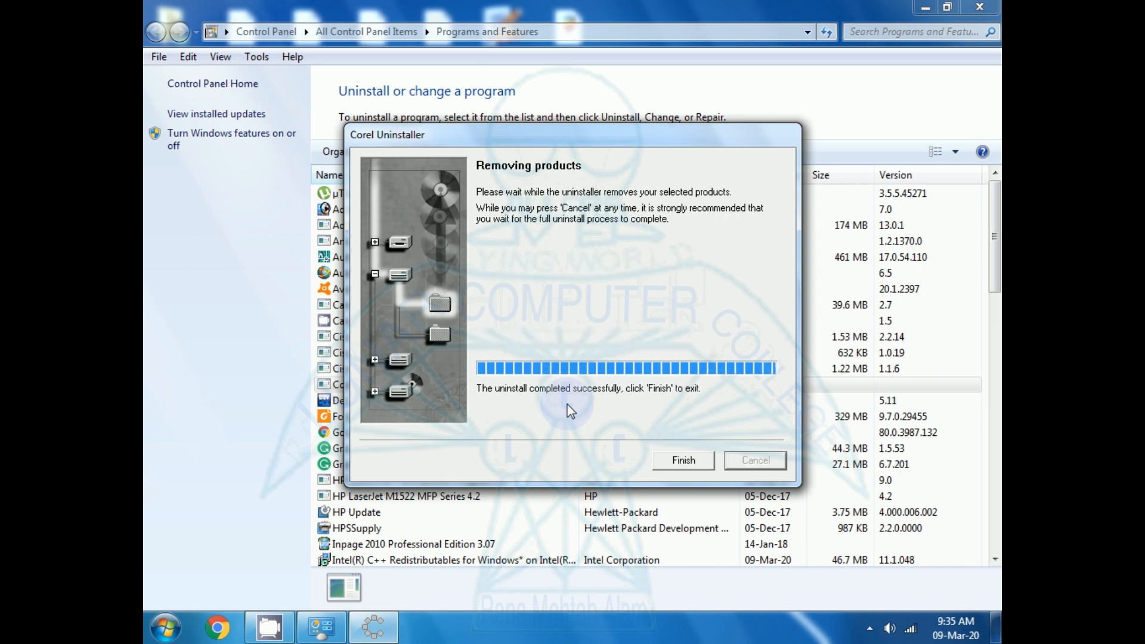
{"action": "left_click", "coordinate": [680, 458]}
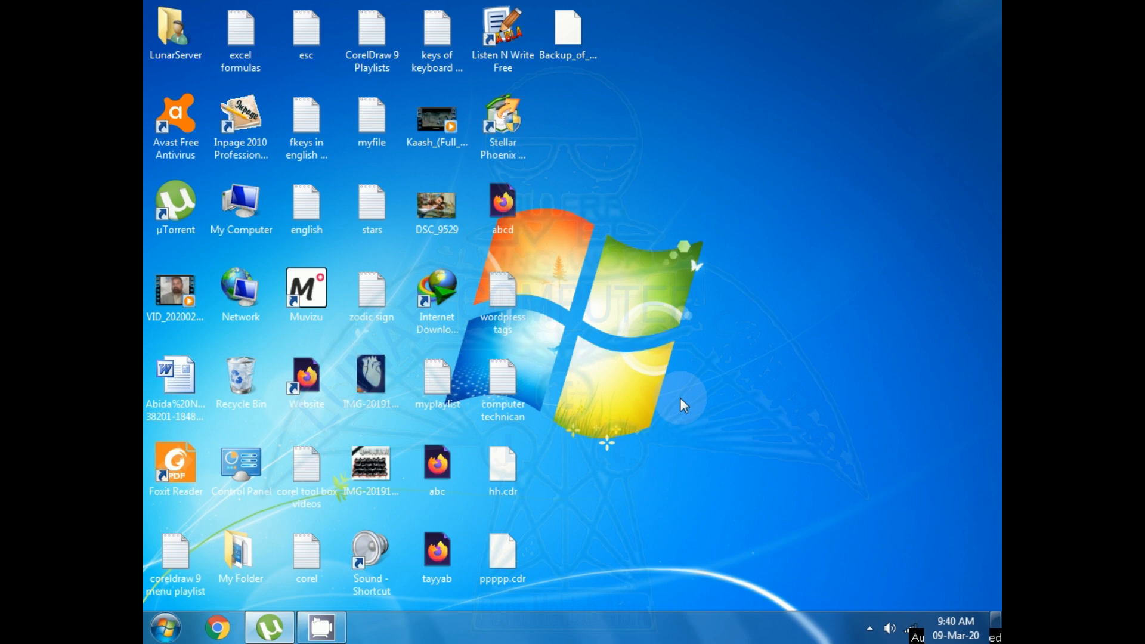
- Open the Program Files (x86) folder on Local Disk (C:)
{"action": "double_click", "coordinate": [235, 221]}
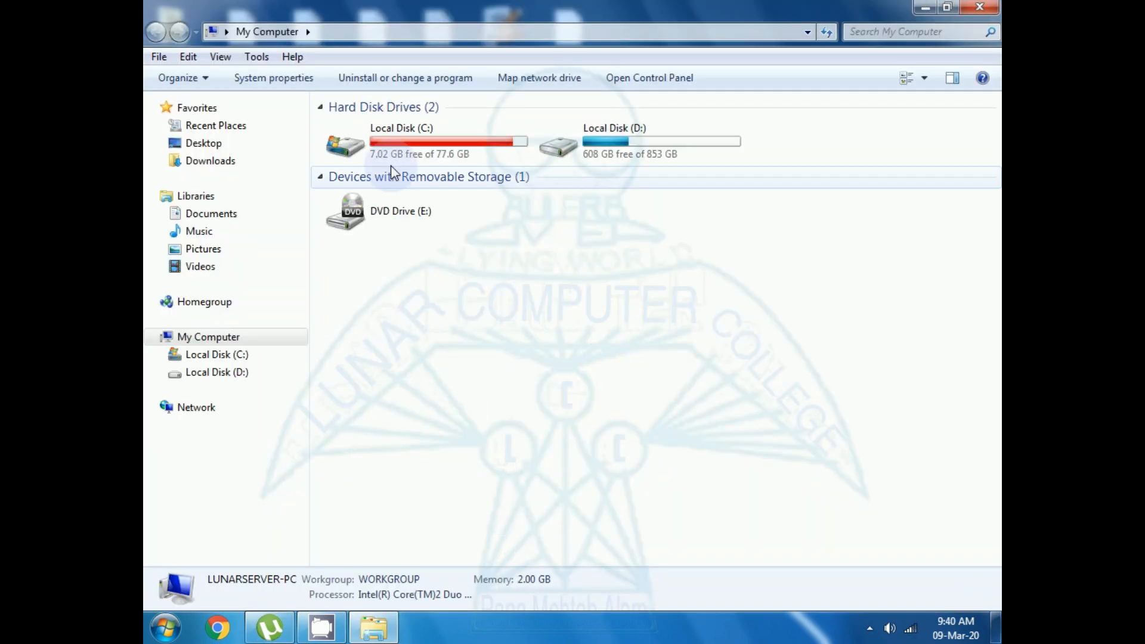
{"action": "double_click", "coordinate": [398, 150]}
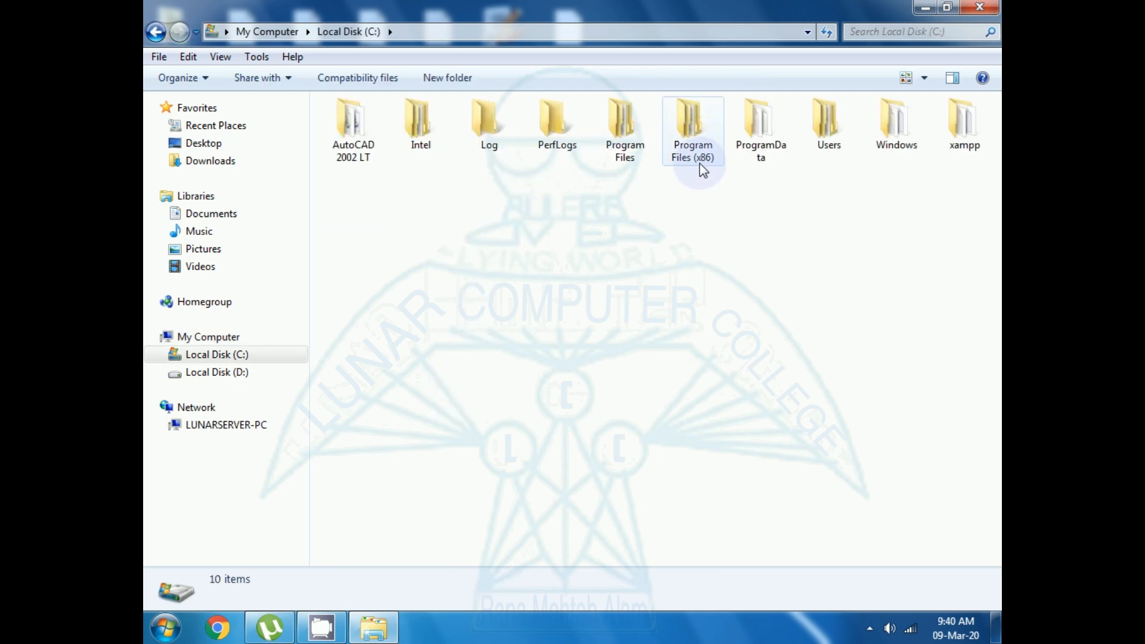
{"action": "double_click", "coordinate": [693, 137]}
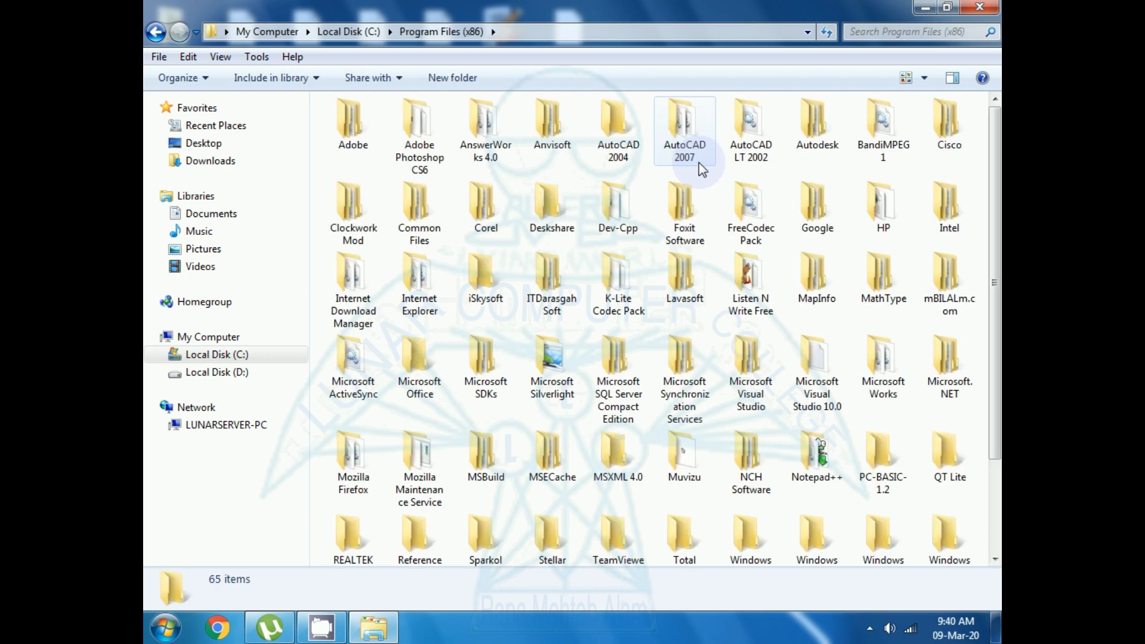
- Permanently delete the Corel folder from Program Files (x86), granting administrator permission, and close the folder window
{"action": "left_click", "coordinate": [613, 126]}
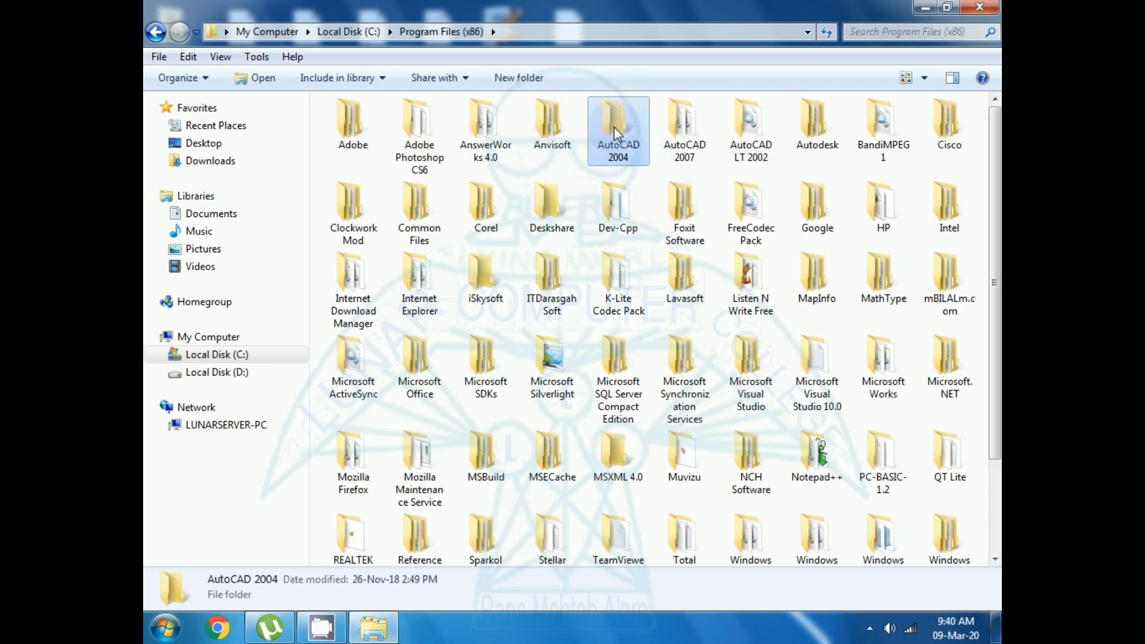
{"action": "key", "text": "c"}
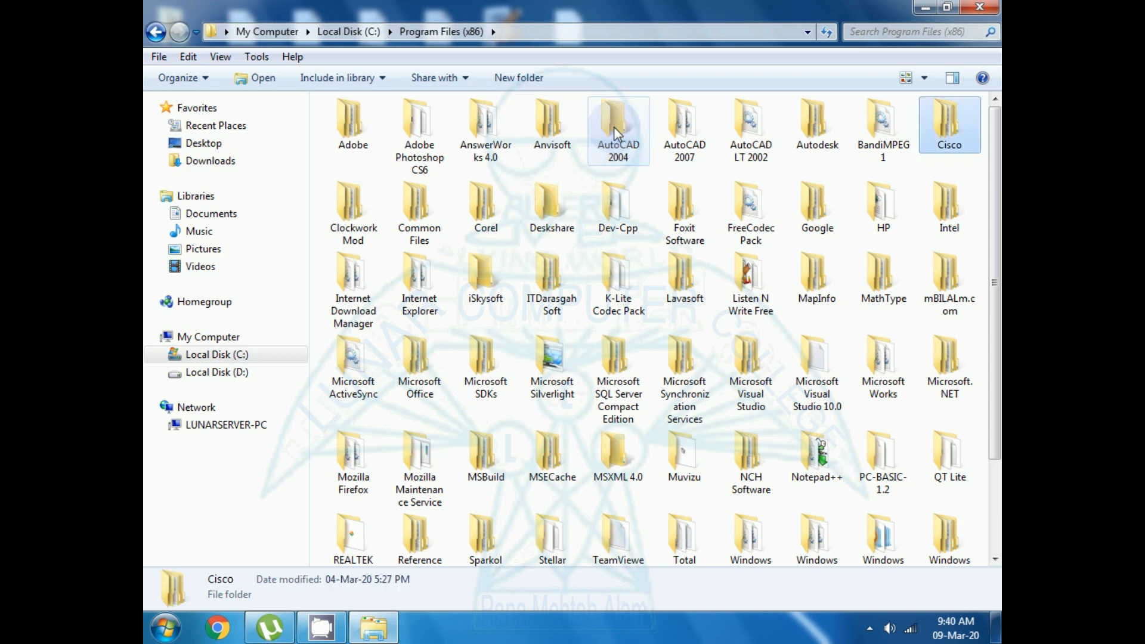
{"action": "key", "text": "c"}
{"action": "key", "text": "c"}
{"action": "key", "text": "c"}
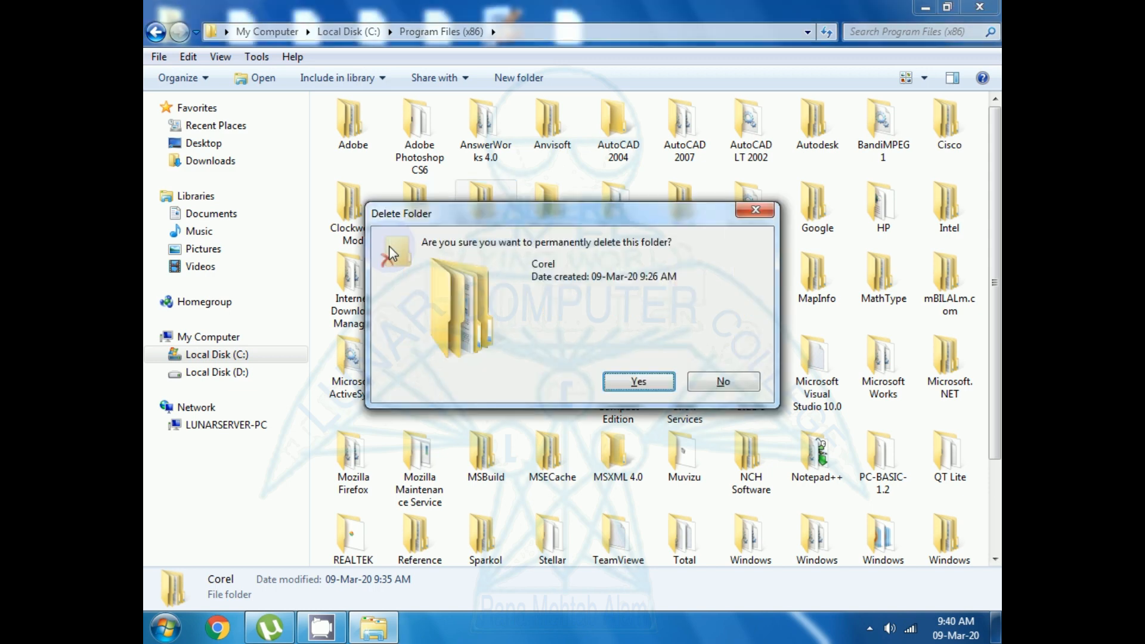
{"action": "left_click", "coordinate": [622, 381]}
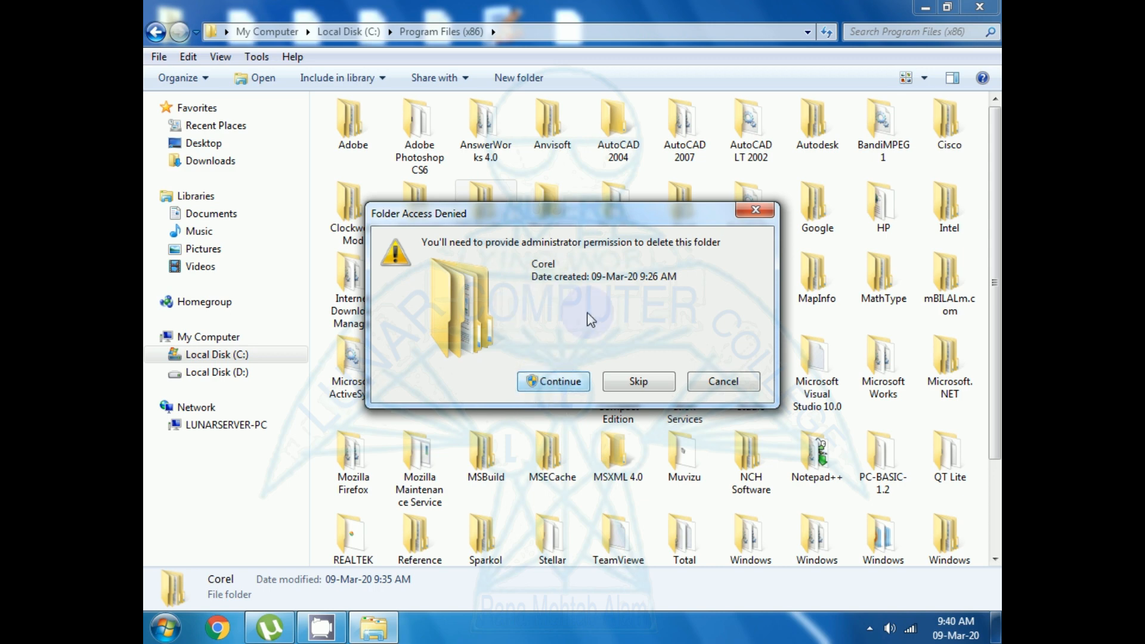
{"action": "left_click", "coordinate": [546, 383]}
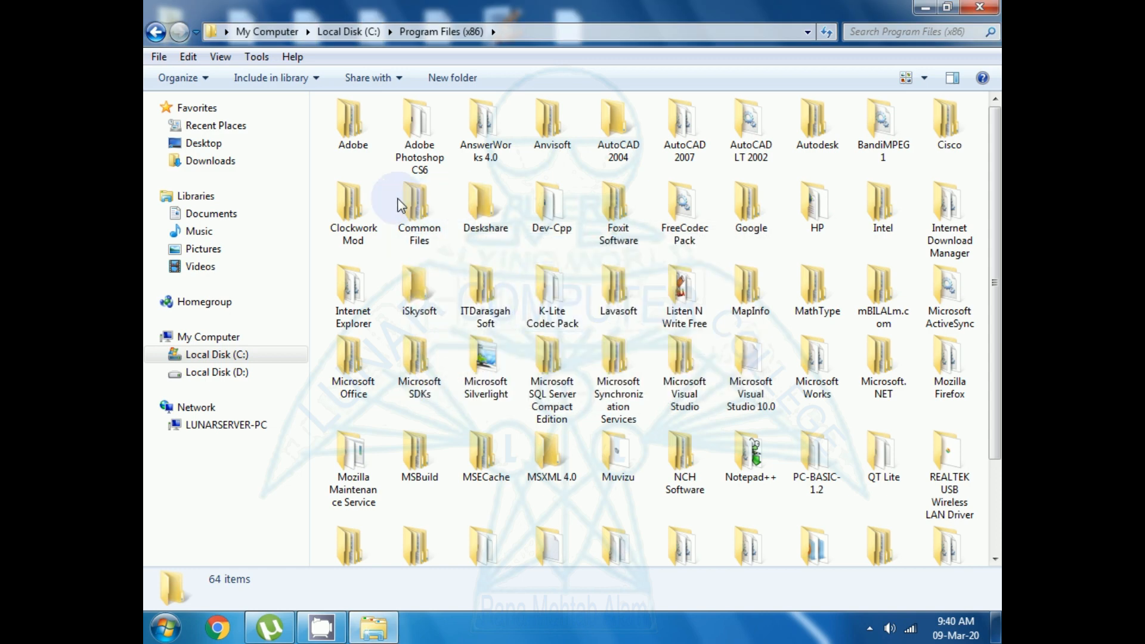
{"action": "left_click", "coordinate": [979, 7]}
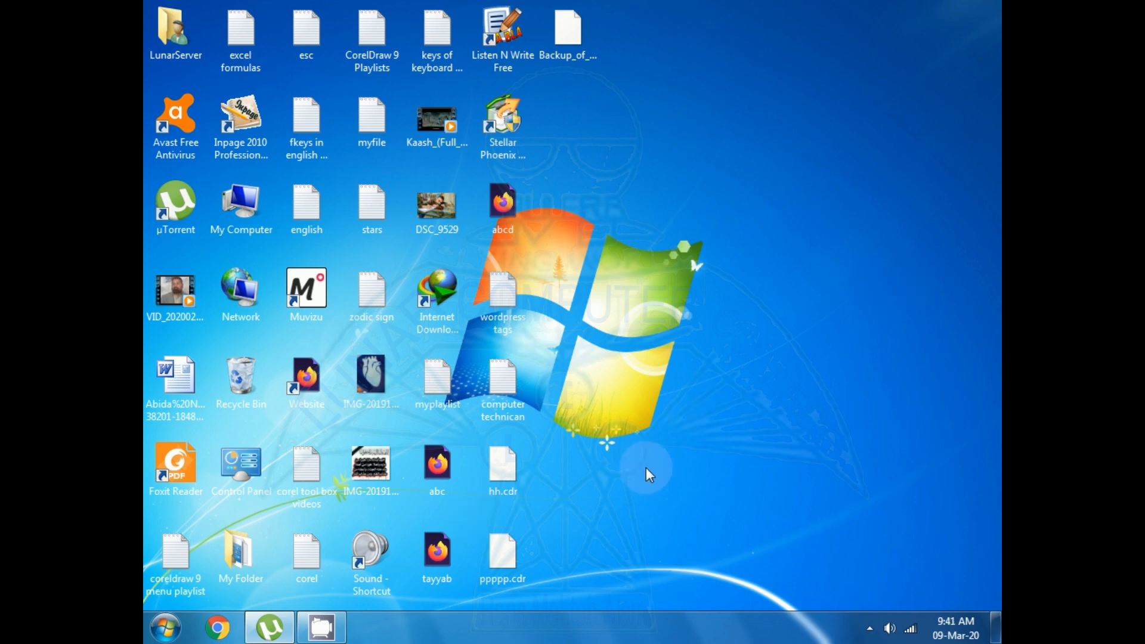
- Open the Registry Editor by running the regedit command
{"action": "key", "text": "super+r"}
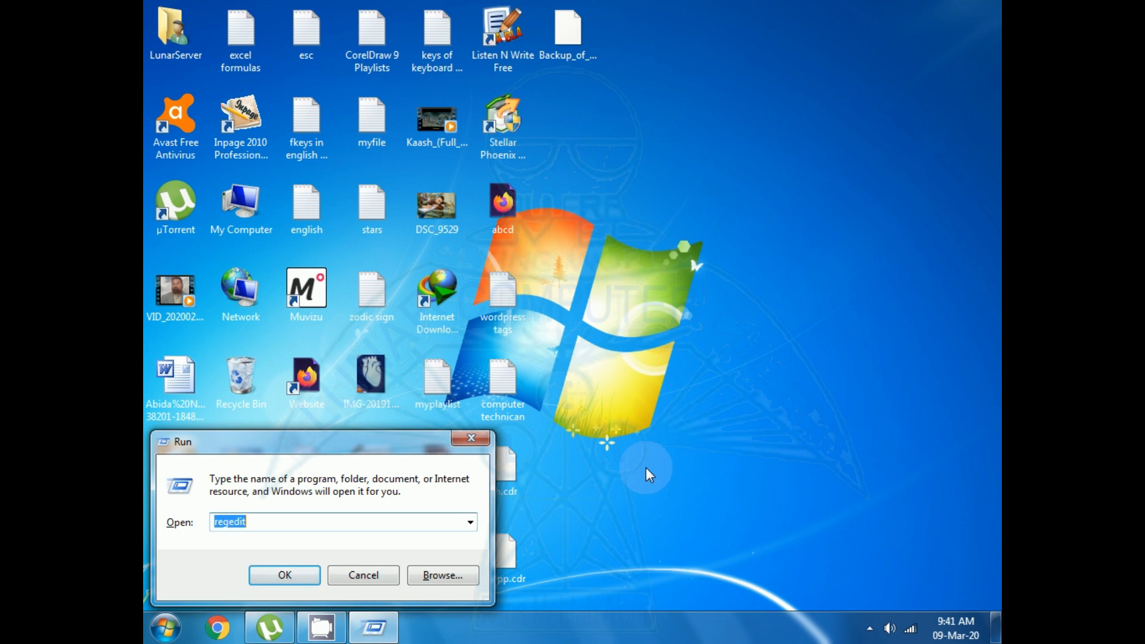
{"action": "type", "text": "re"}
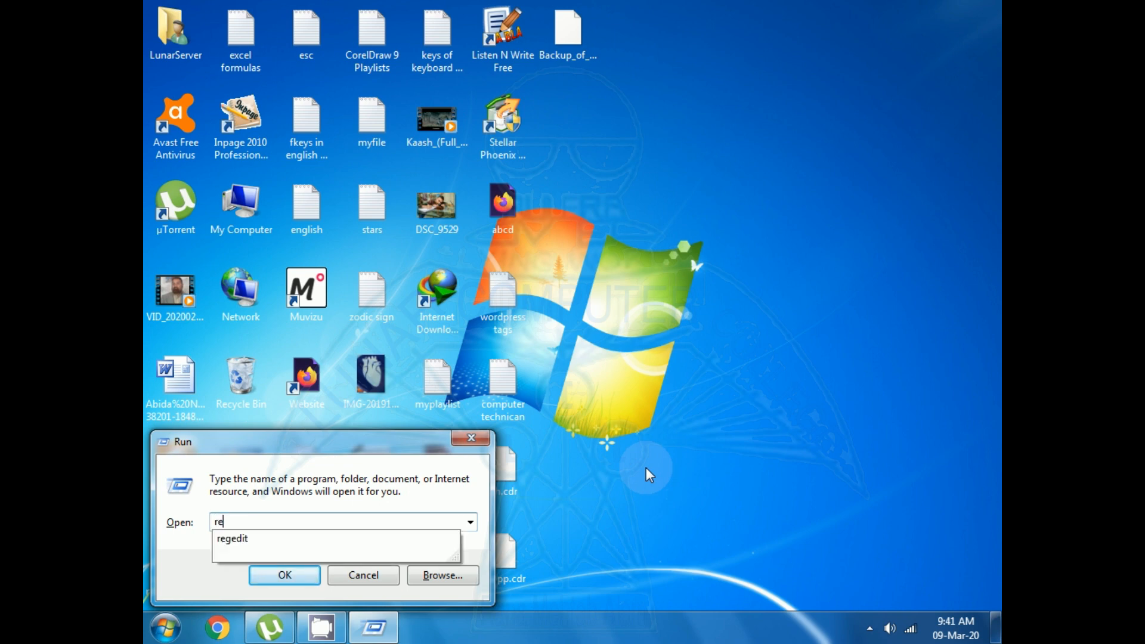
{"action": "left_click", "coordinate": [232, 539]}
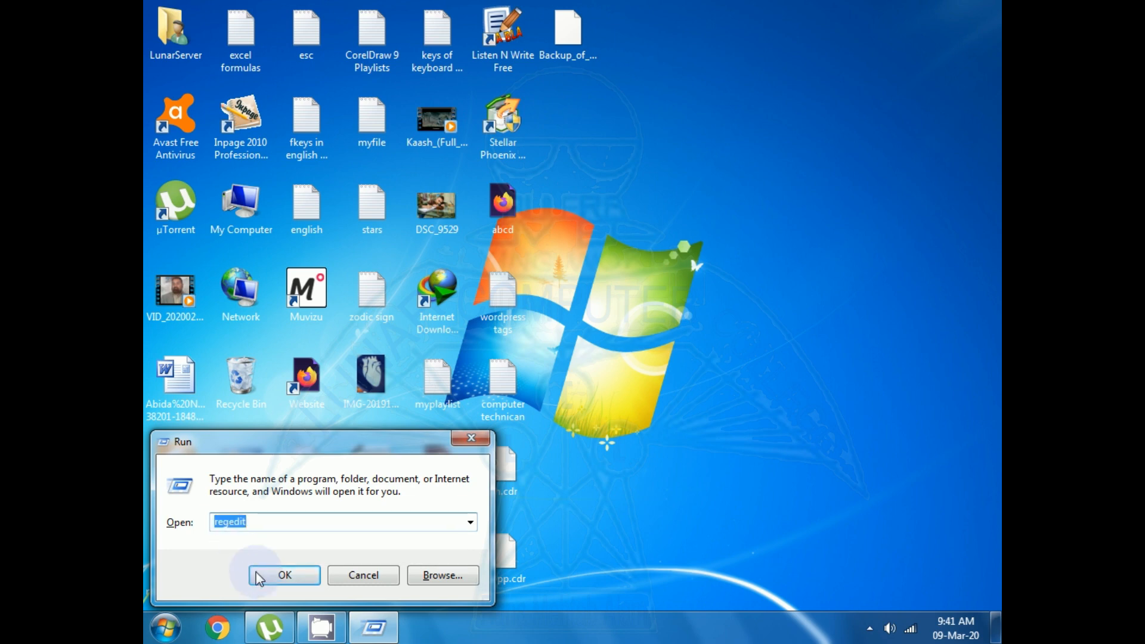
{"action": "left_click", "coordinate": [273, 574]}
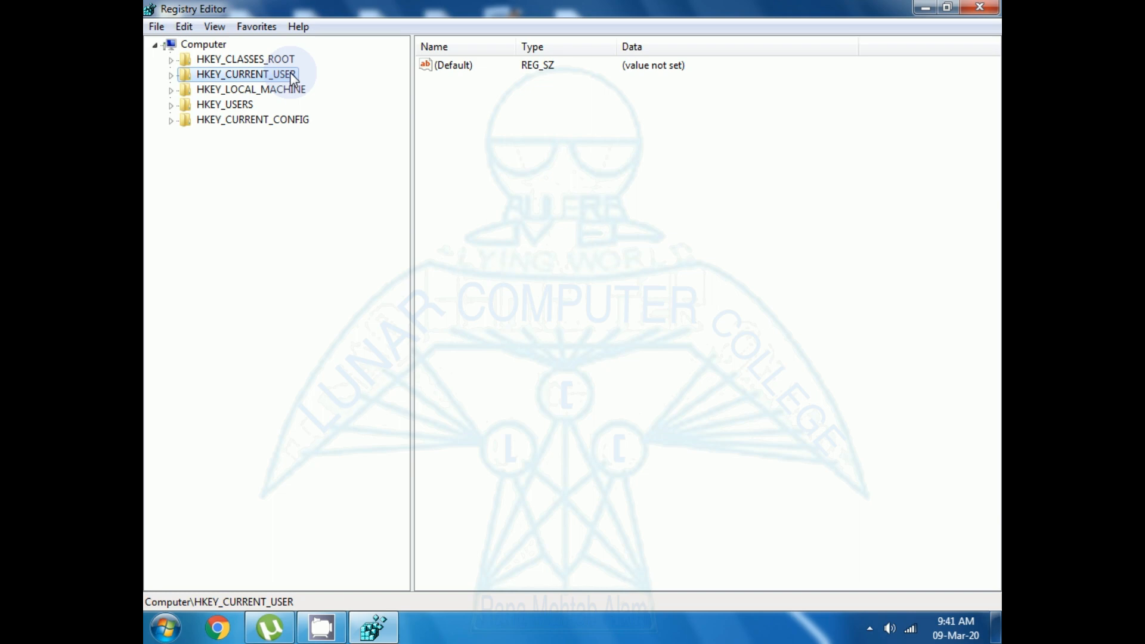
- Delete the Corel key under HKEY_CURRENT_USER\Software with all its subkeys, and close the Registry Editor
{"action": "left_click", "coordinate": [172, 76]}
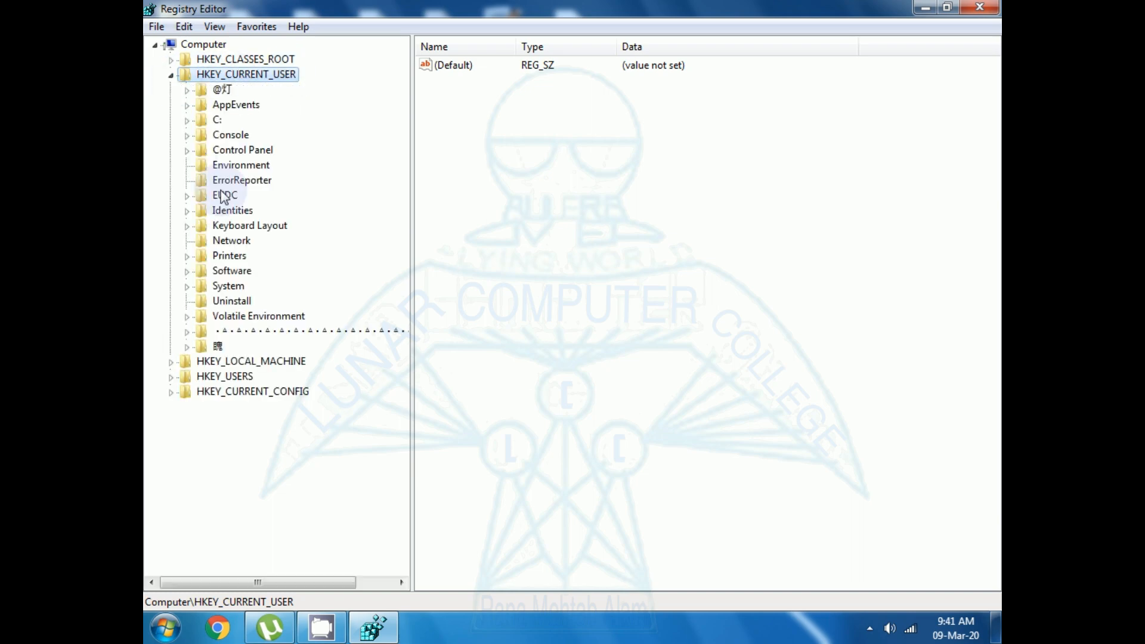
{"action": "left_click", "coordinate": [185, 271]}
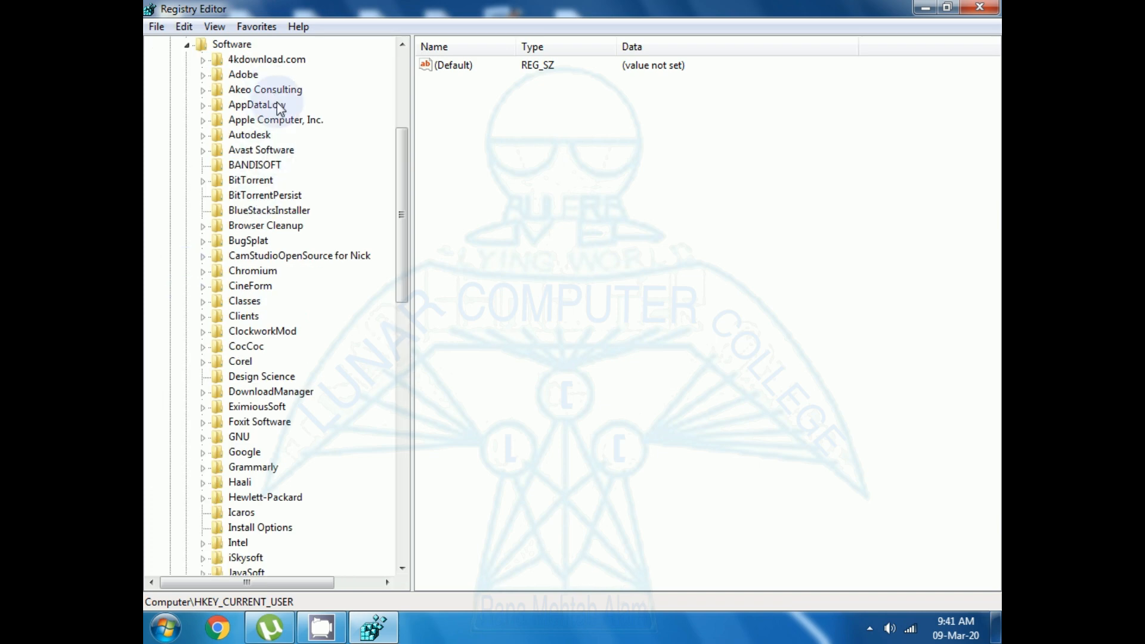
{"action": "left_click", "coordinate": [242, 364]}
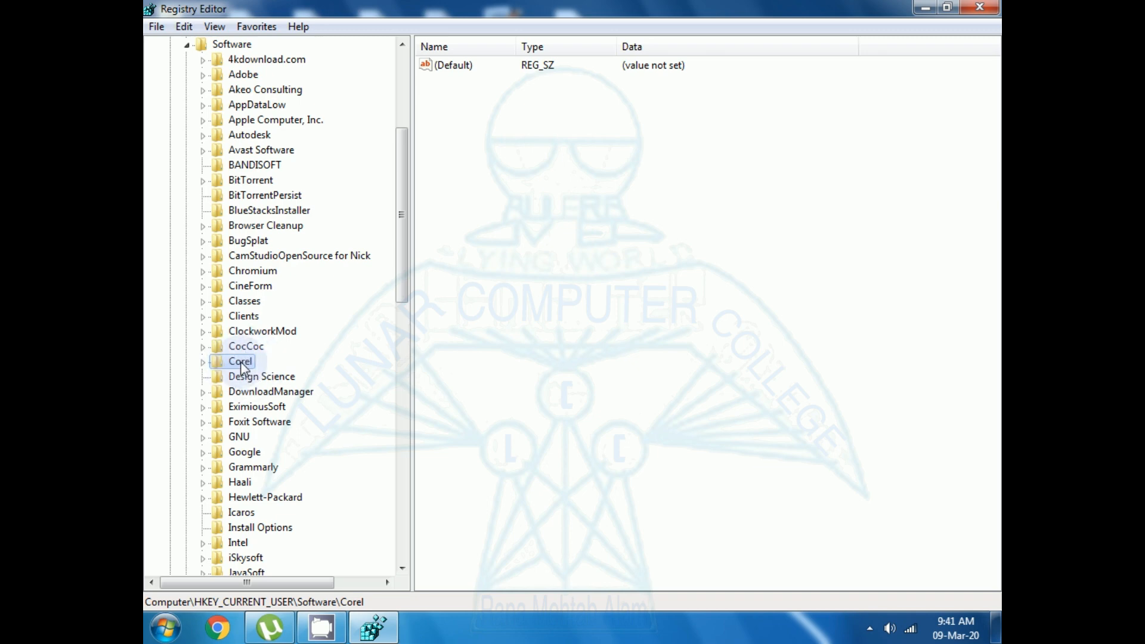
{"action": "right_click", "coordinate": [242, 367]}
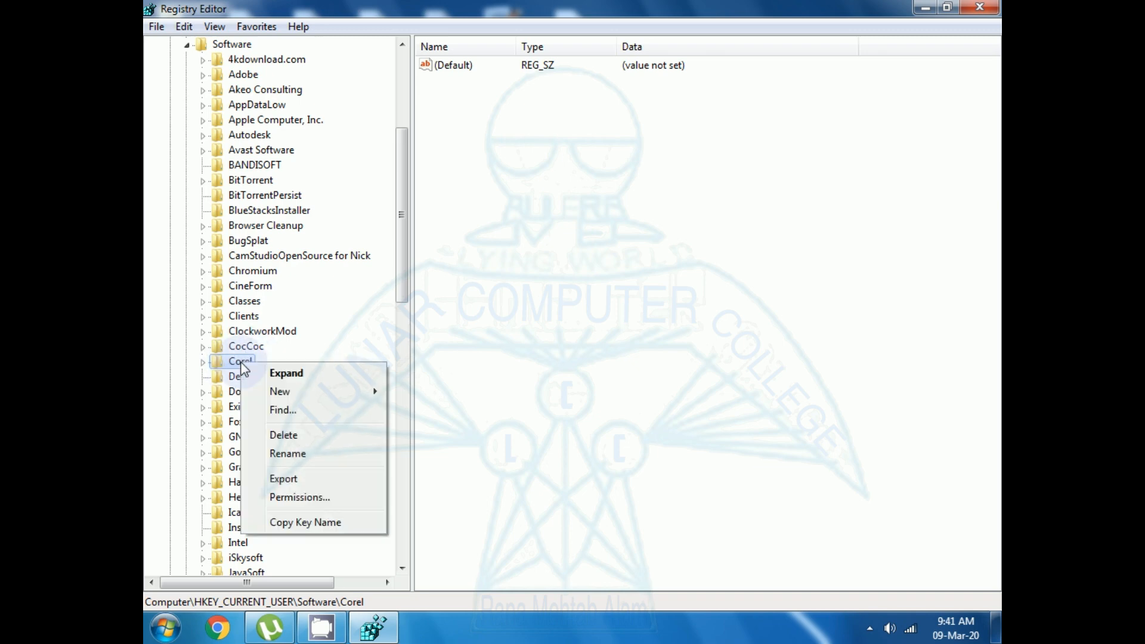
{"action": "left_click", "coordinate": [286, 435]}
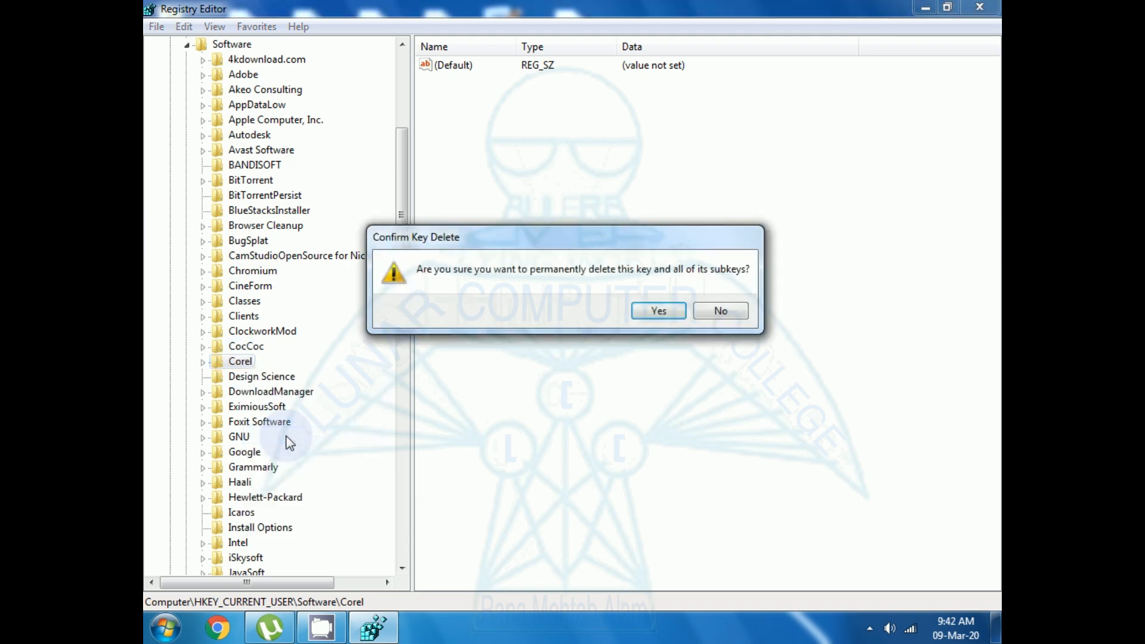
{"action": "left_click", "coordinate": [659, 309]}
{"action": "left_click", "coordinate": [979, 7]}
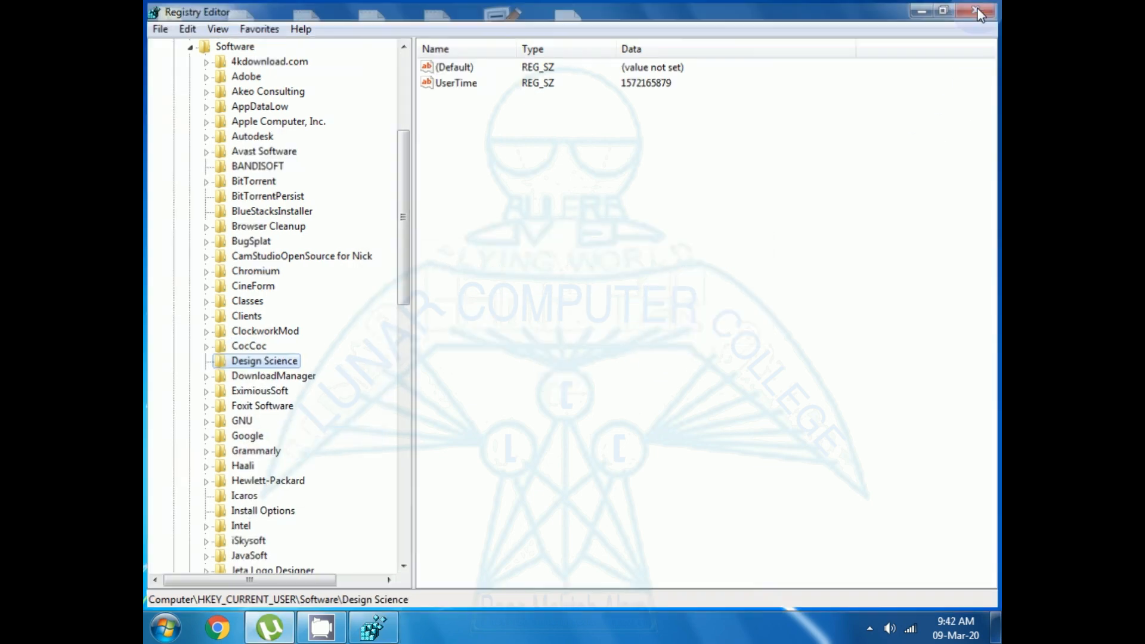